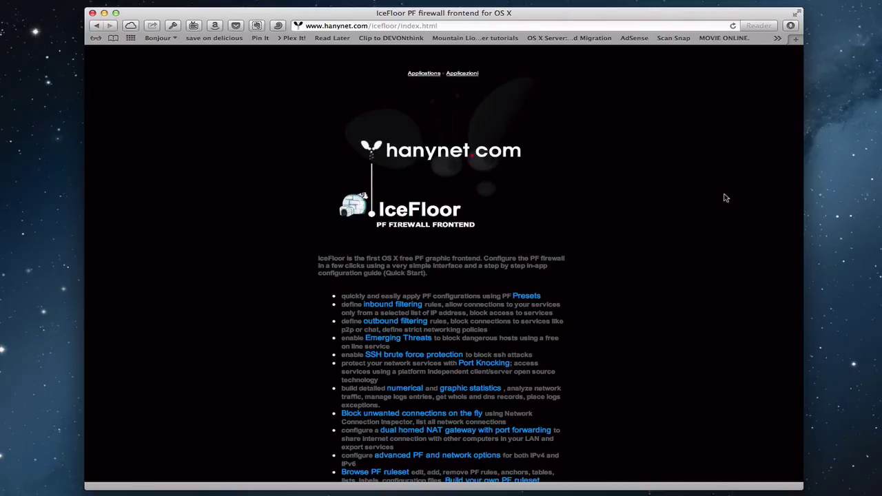
scroll(726, 198, "down", 3)
scroll(726, 198, "up", 3)
scroll(726, 198, "down", 2)
scroll(726, 198, "up", 2)
scroll(726, 198, "down", 2)
scroll(726, 198, "up", 2)
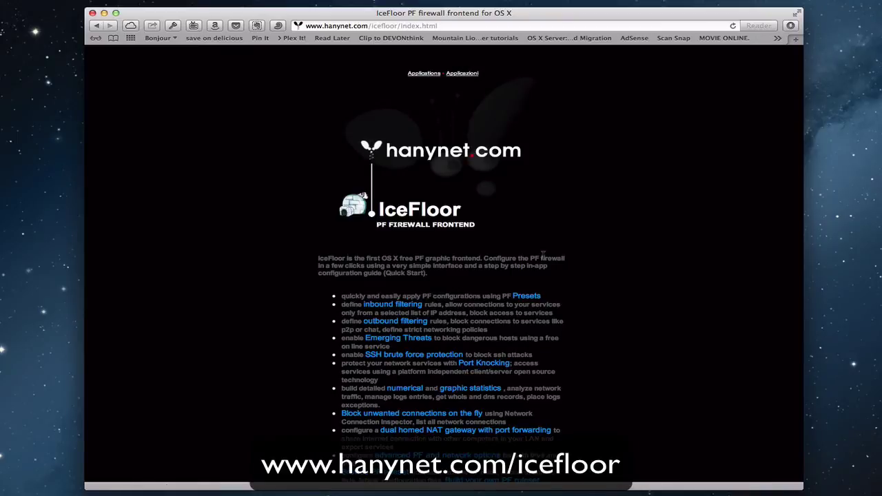
Download IceFloor 1.6 from its web page and open the IceFloor 1.6.dmg disk image.
scroll(543, 255, "down", 6)
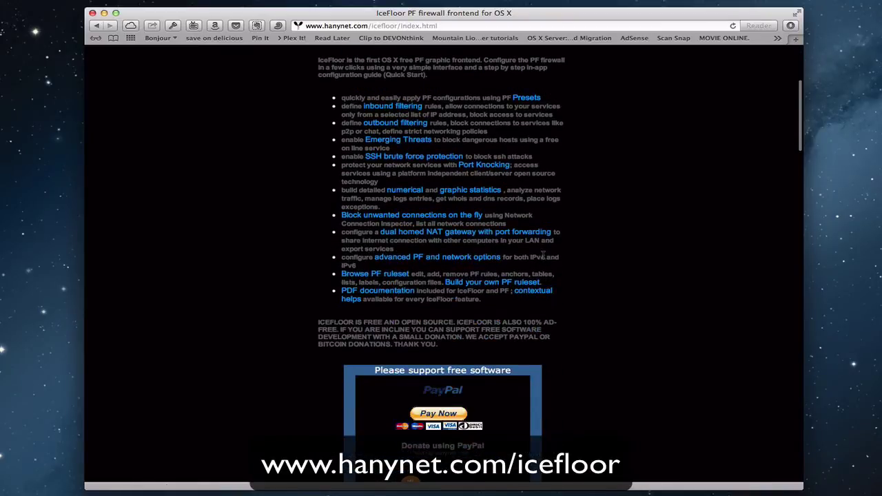
scroll(543, 256, "down", 5)
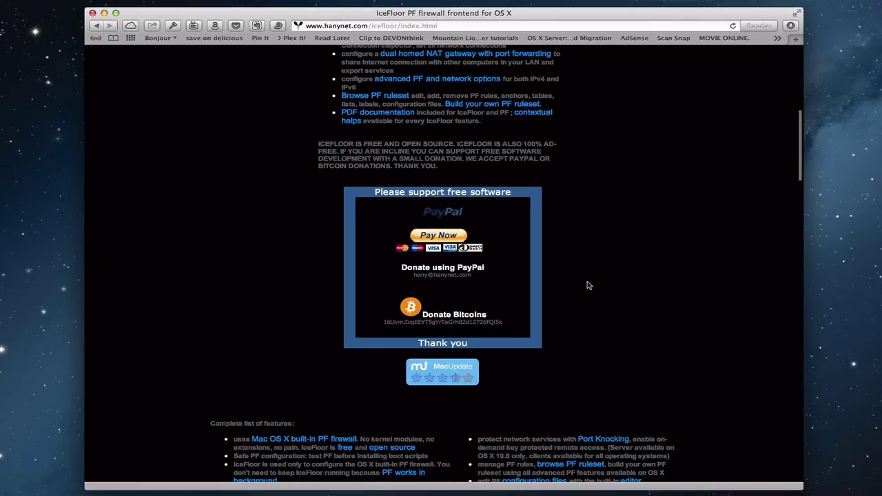
scroll(588, 285, "down", 10)
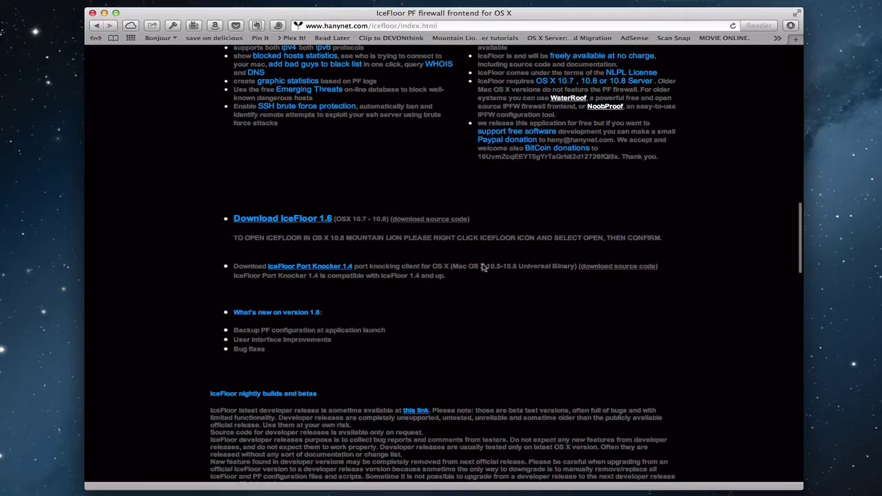
left_click(290, 221)
left_click(790, 28)
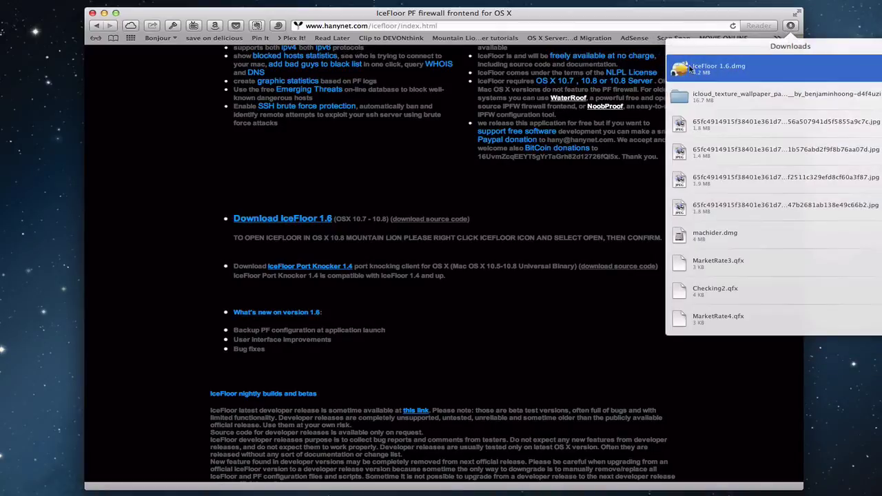
double_click(681, 70)
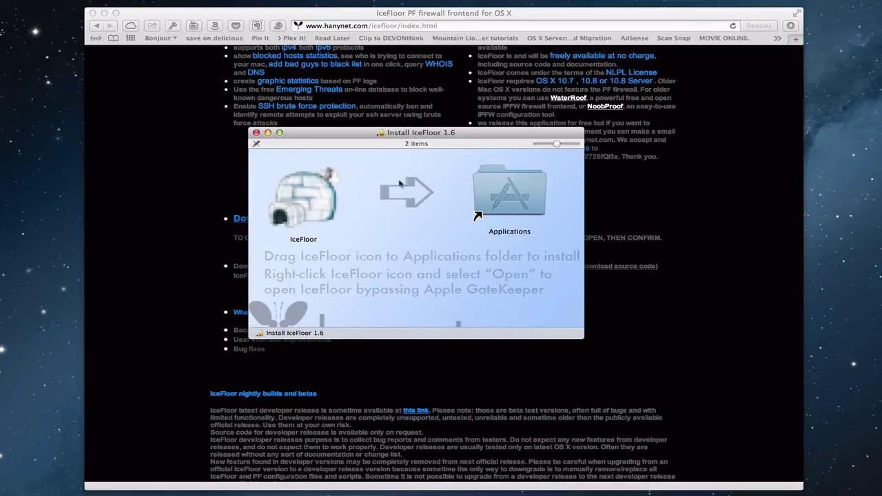
Install IceFloor into the Applications folder, and put away the installer and browser windows.
left_click_drag(303, 205, 492, 200)
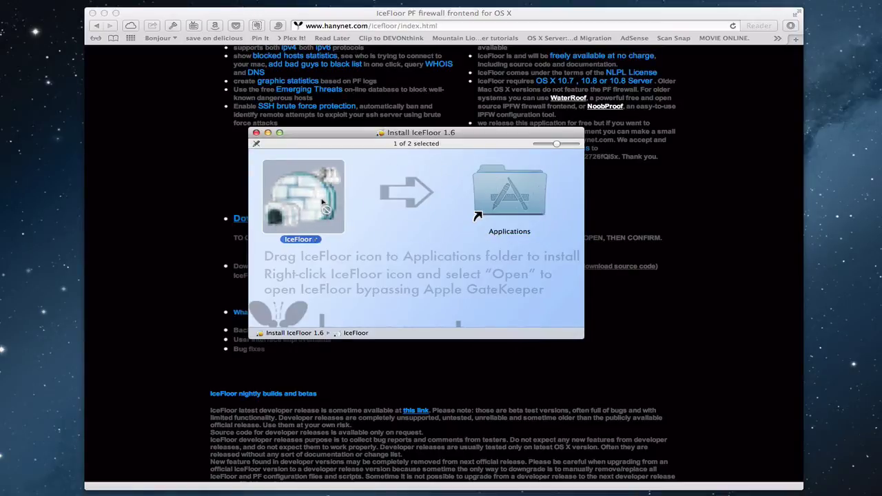
left_click(257, 133)
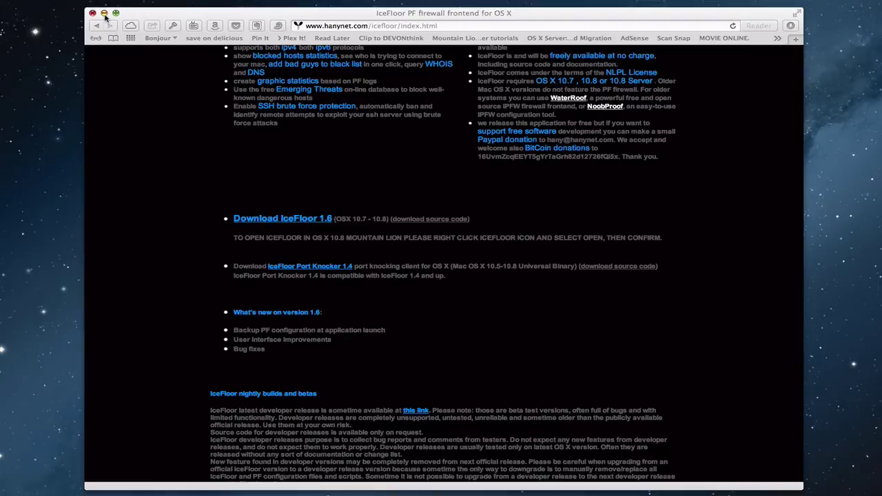
left_click(104, 14)
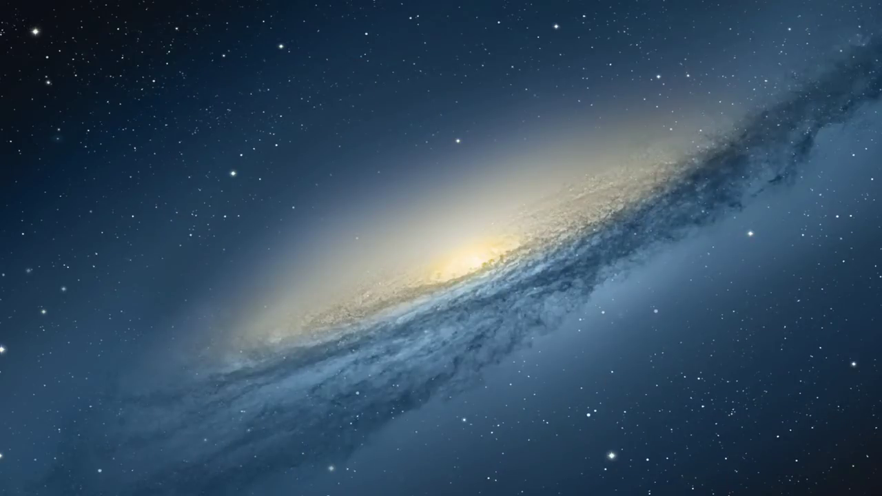
Launch IceFloor, authorize it with the account password and move its window fully into view.
left_click(171, 495)
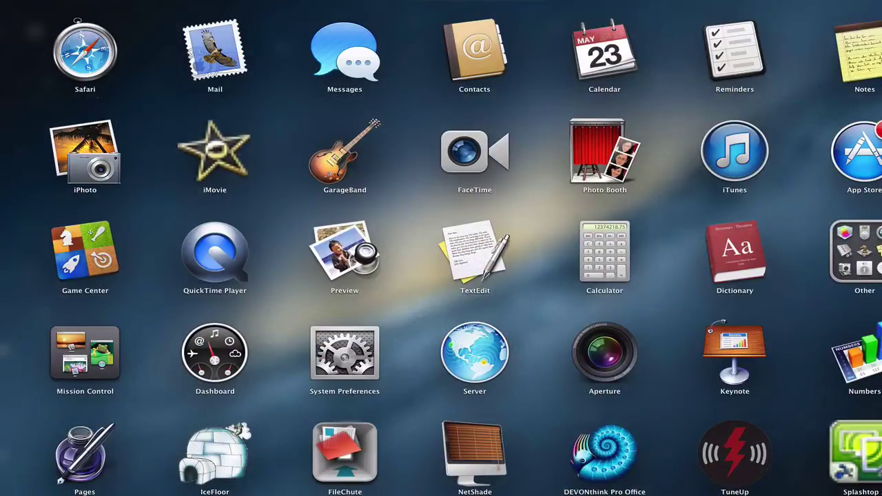
left_click(216, 462)
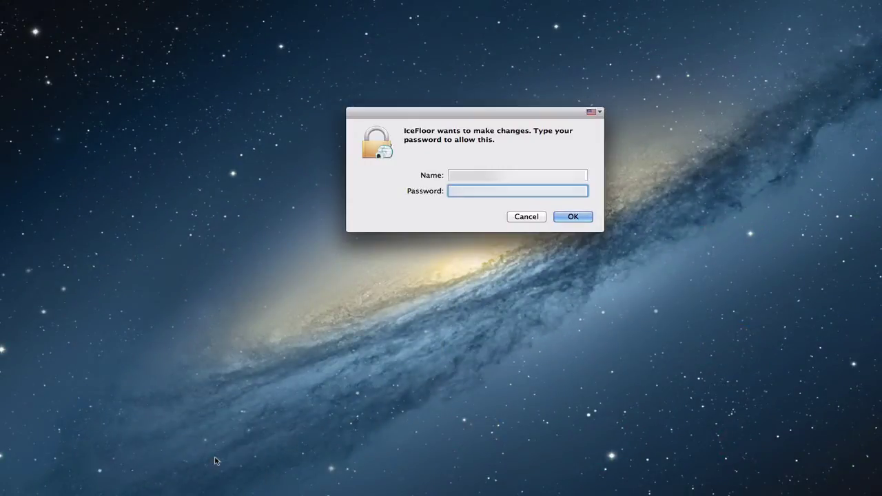
type("•••••••••")
key("Return")
type("•••")
key("Return")
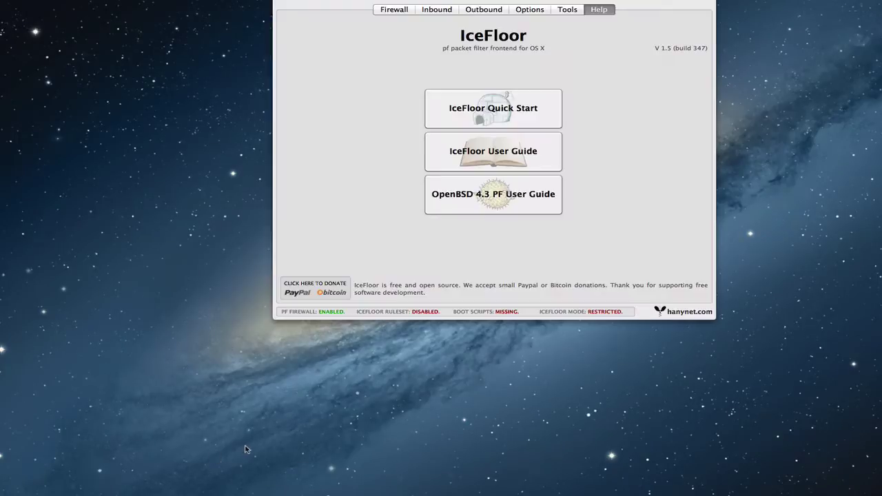
left_click_drag(383, 0, 340, 99)
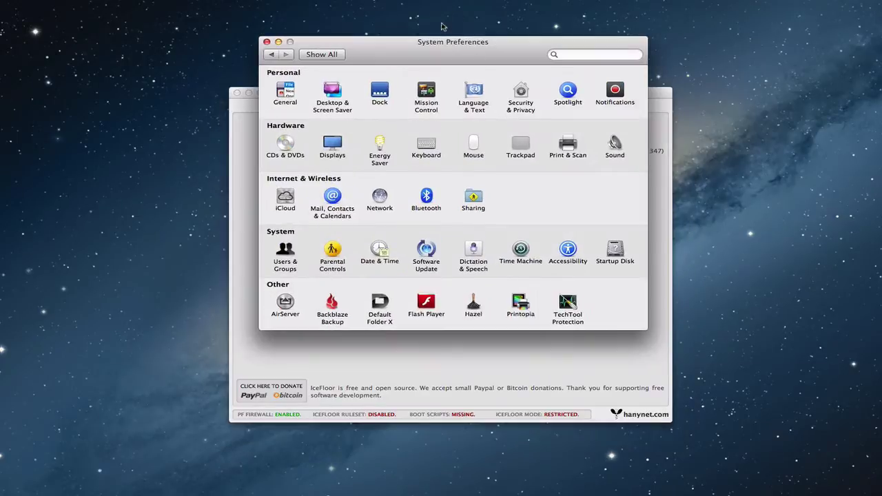
Check the built-in firewall status under Security & Privacy in System Preferences, and put that window away.
left_click_drag(443, 55, 453, 118)
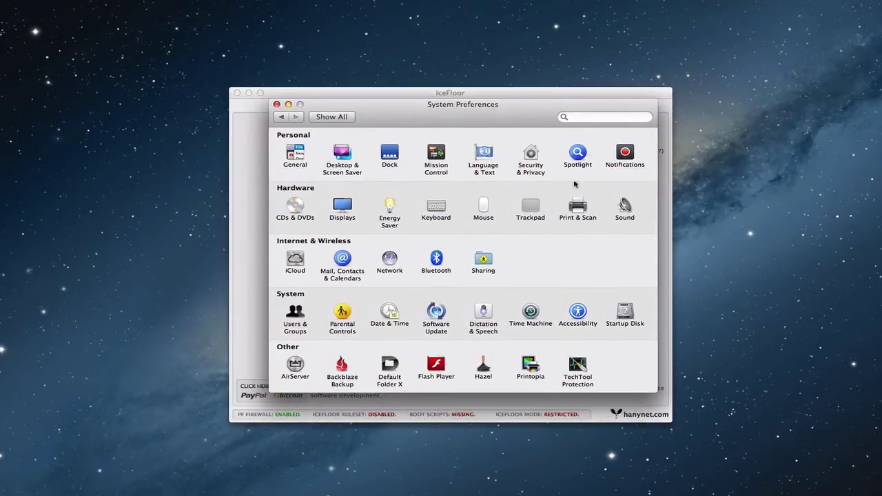
left_click(532, 160)
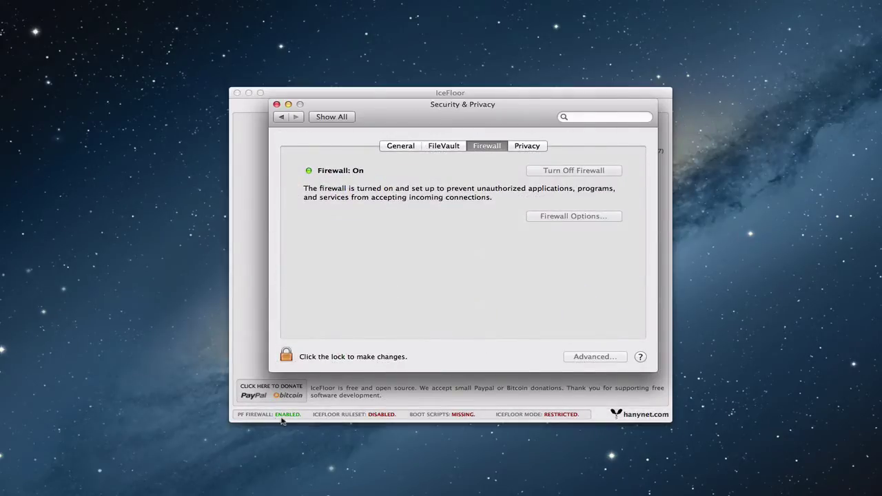
left_click(289, 105)
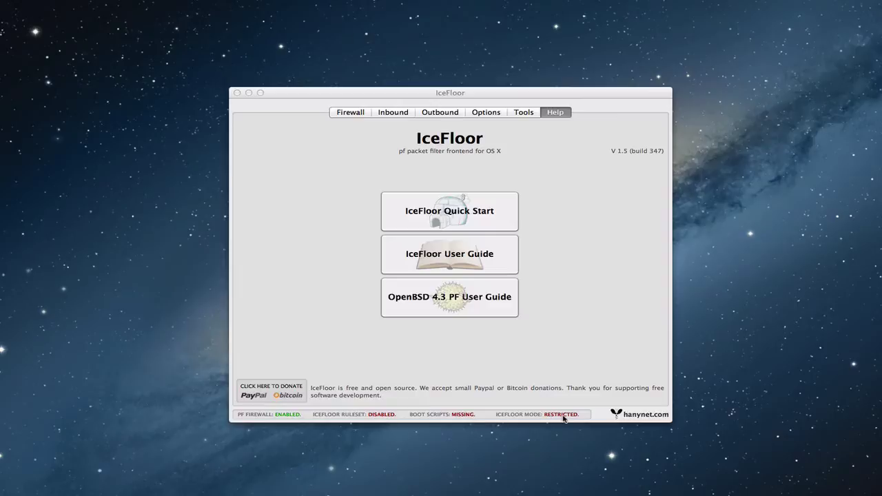
Review the PF firewall management commands and the ports used by the services in the inbound filter.
left_click(349, 116)
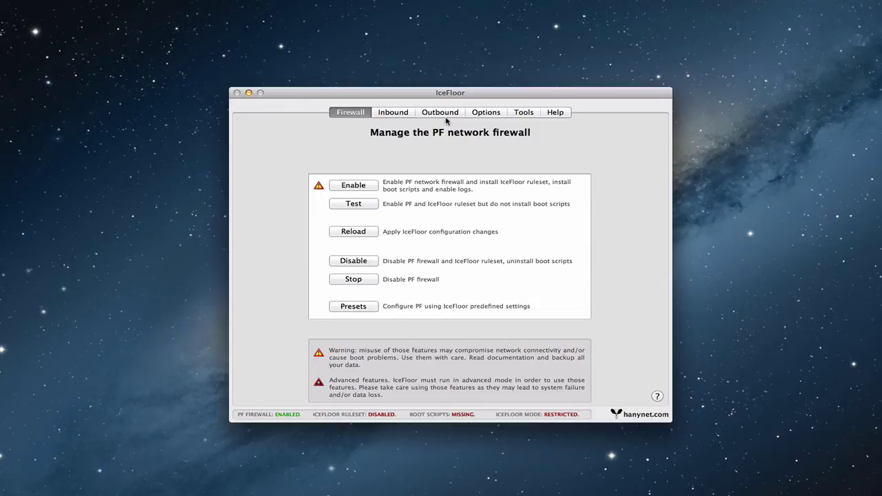
left_click(384, 113)
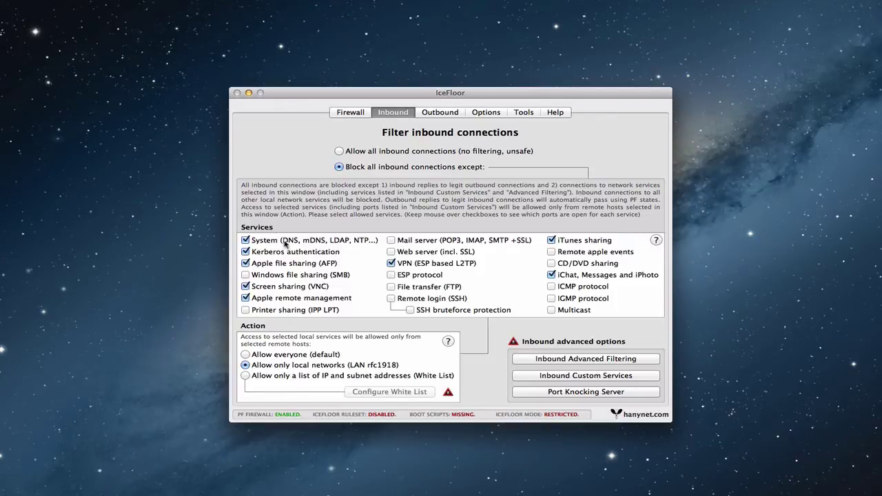
mouse_move(295, 242)
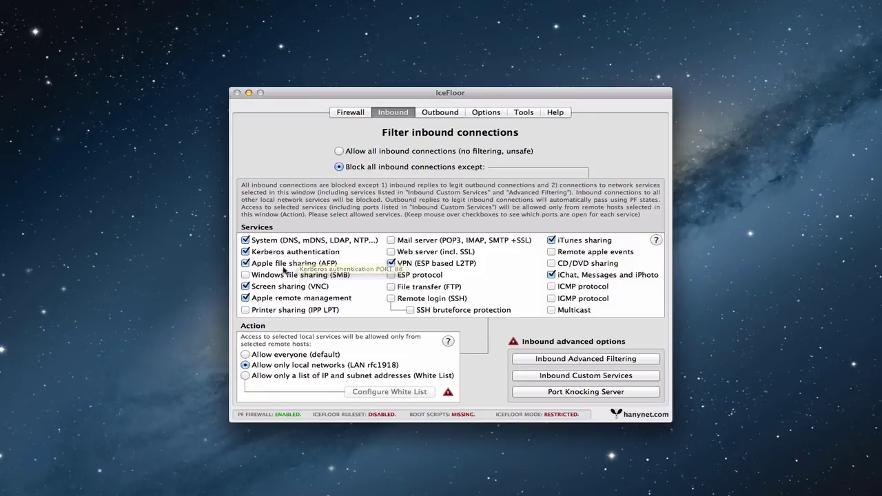
mouse_move(297, 271)
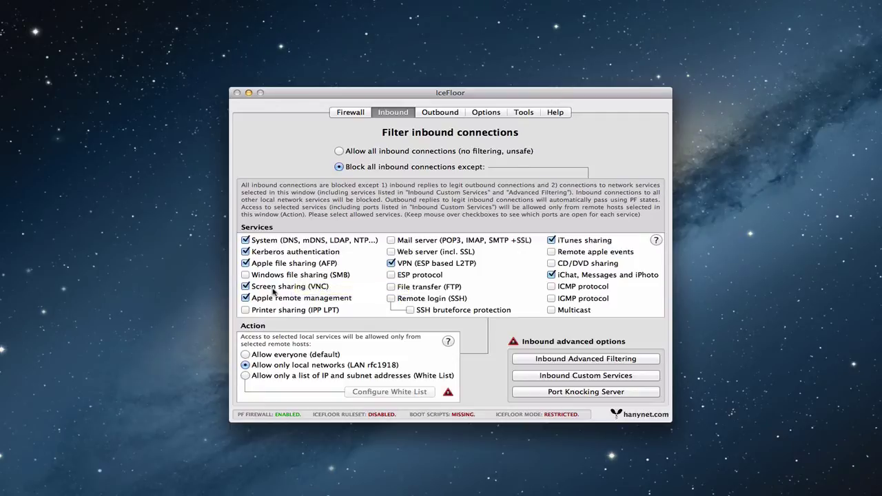
mouse_move(273, 293)
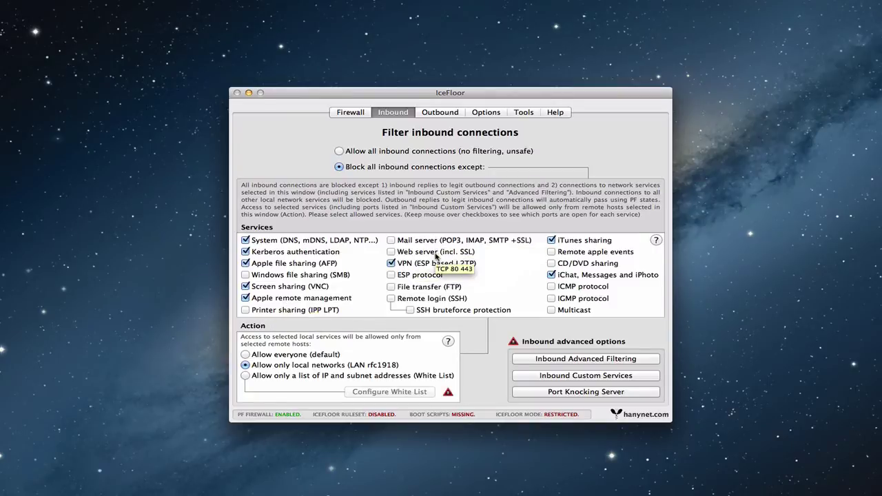
mouse_move(434, 268)
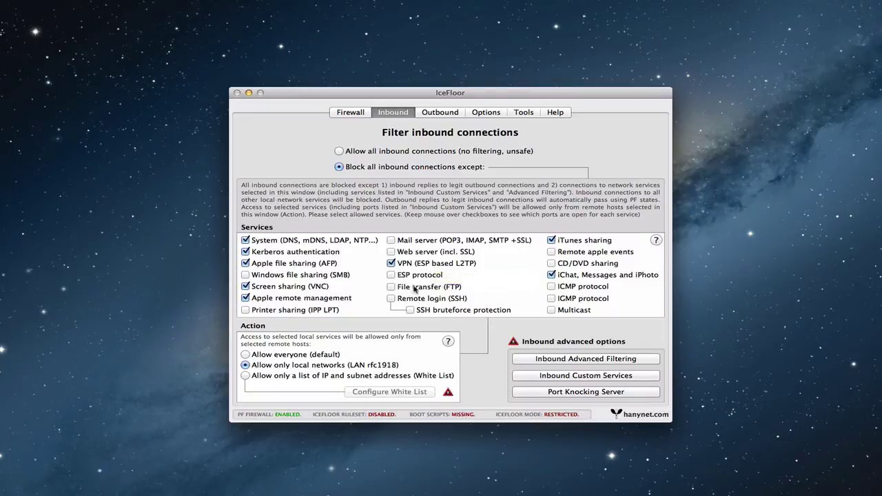
mouse_move(461, 291)
mouse_move(428, 304)
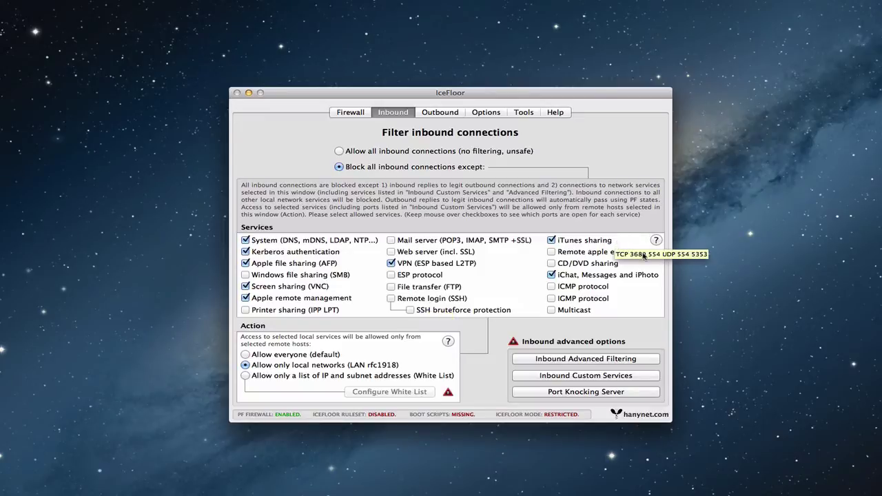
mouse_move(626, 276)
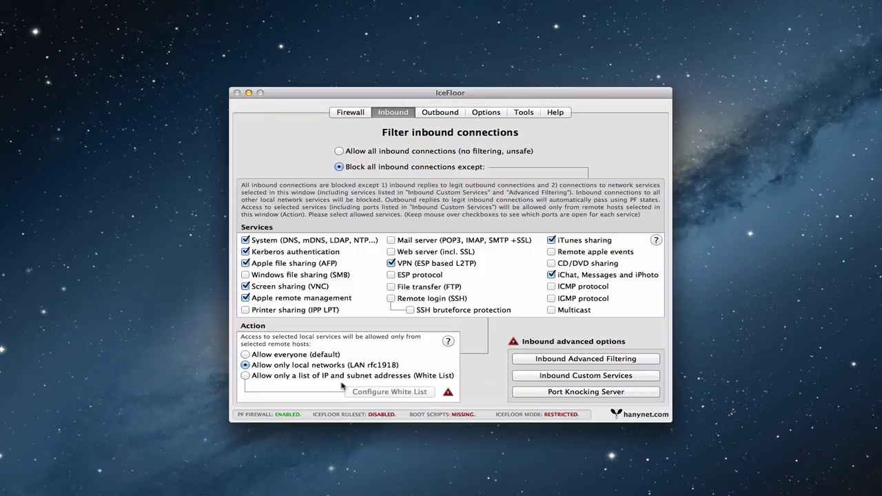
Allow everyone to access the selected inbound services, and enable Emerging Threats in the network options.
left_click(246, 355)
mouse_move(481, 315)
left_click(485, 114)
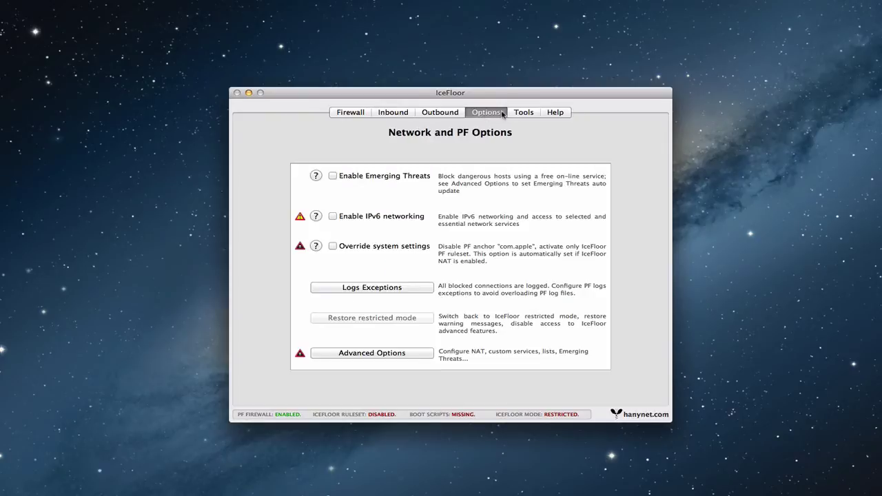
left_click(332, 176)
Enable IceFloor's advanced mode by requesting inbound custom services, and authorize it with the account password.
left_click(396, 113)
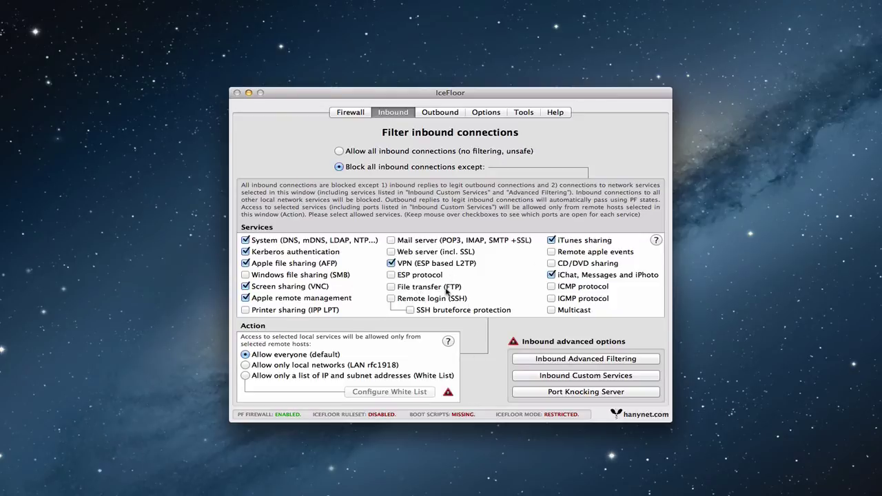
mouse_move(446, 292)
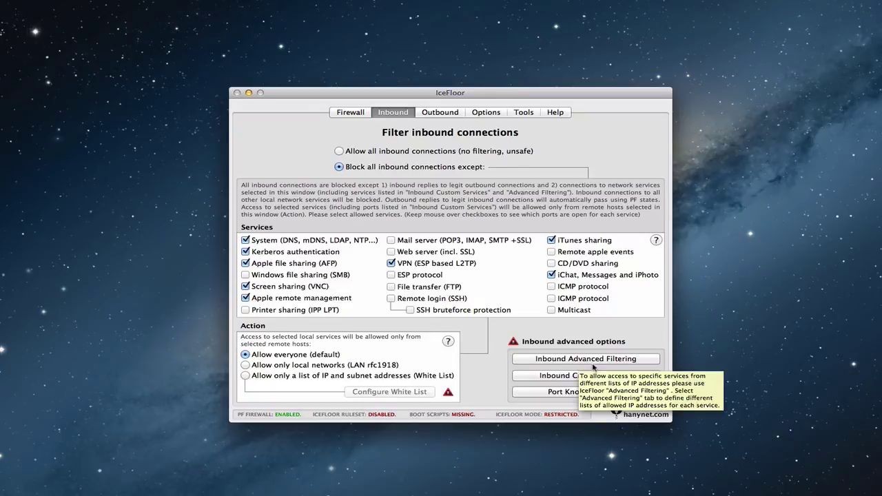
left_click(575, 379)
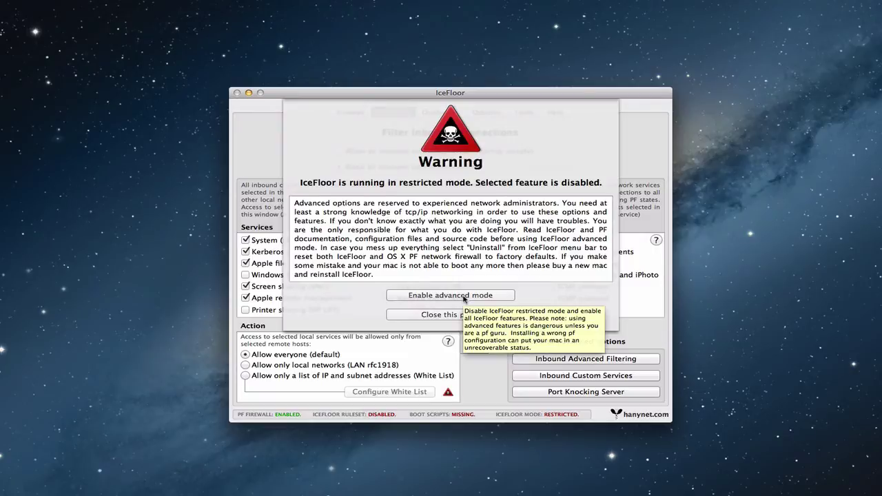
left_click(464, 297)
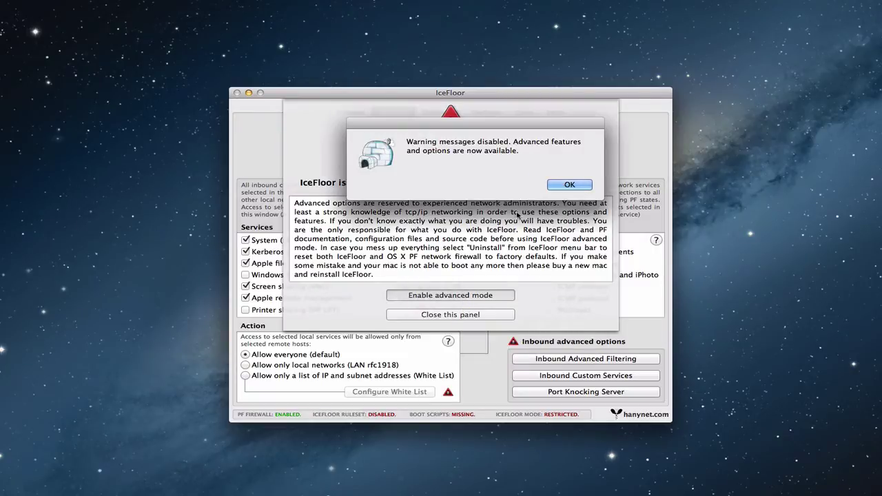
left_click(570, 186)
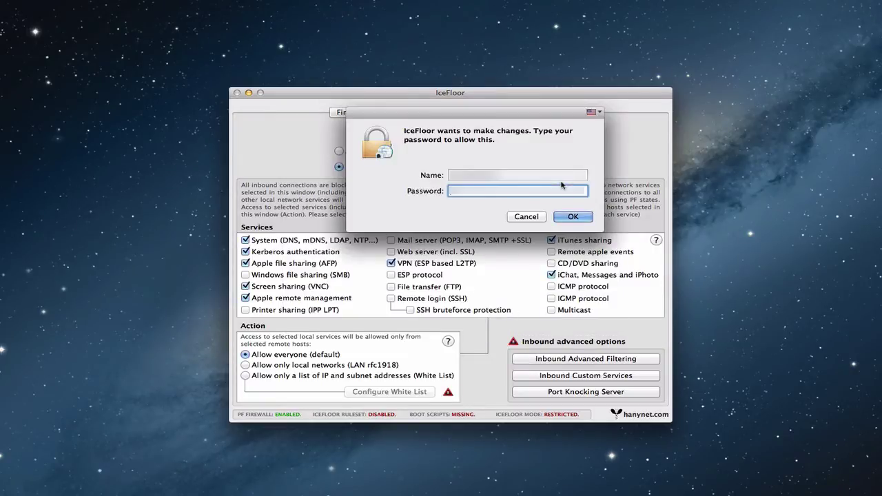
type("••••••")
key("Return")
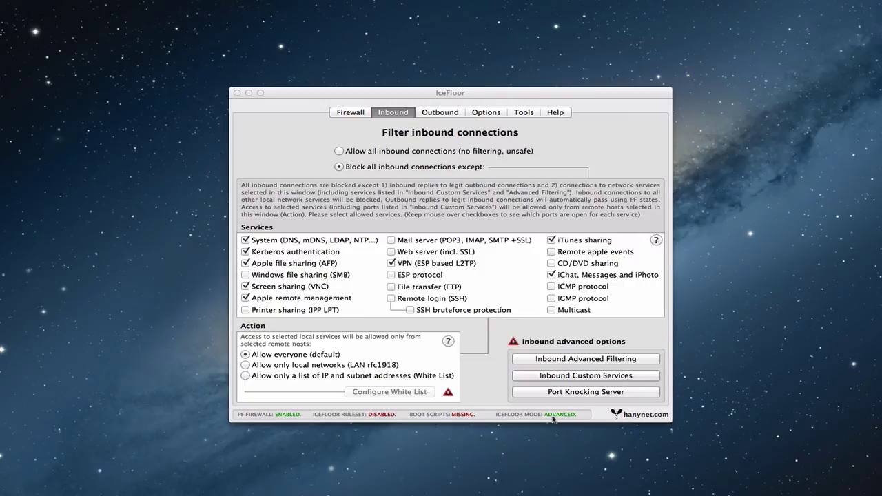
Add TCP ports 311 and 625 to the inbound custom services.
left_click(572, 376)
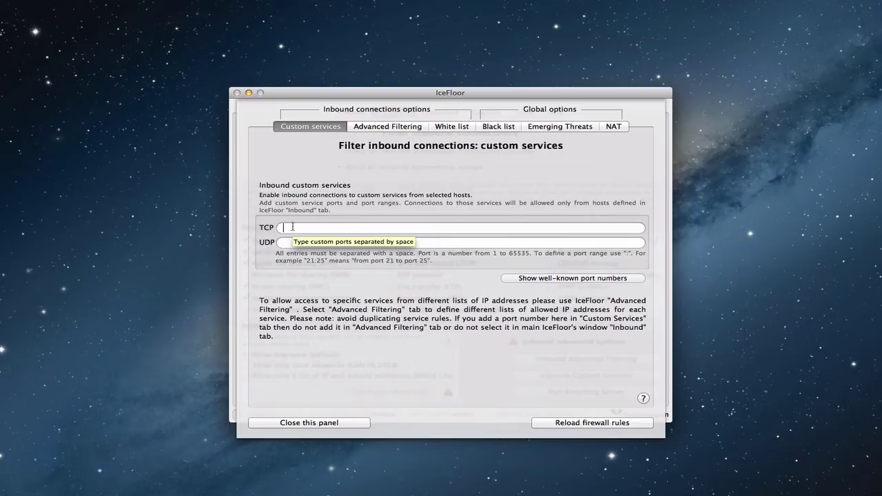
type("311")
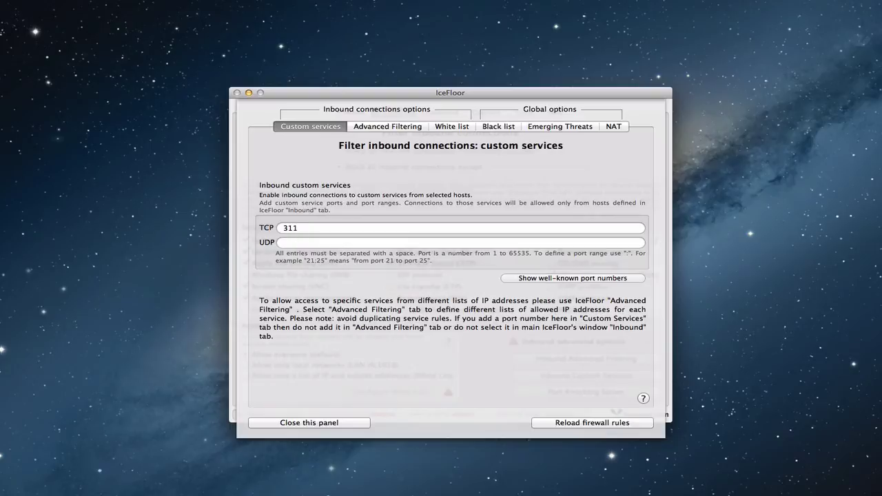
type(" 625")
Examine the list of Apple well-known port numbers and the services that use them, including ports 7 to 143.
left_click(553, 280)
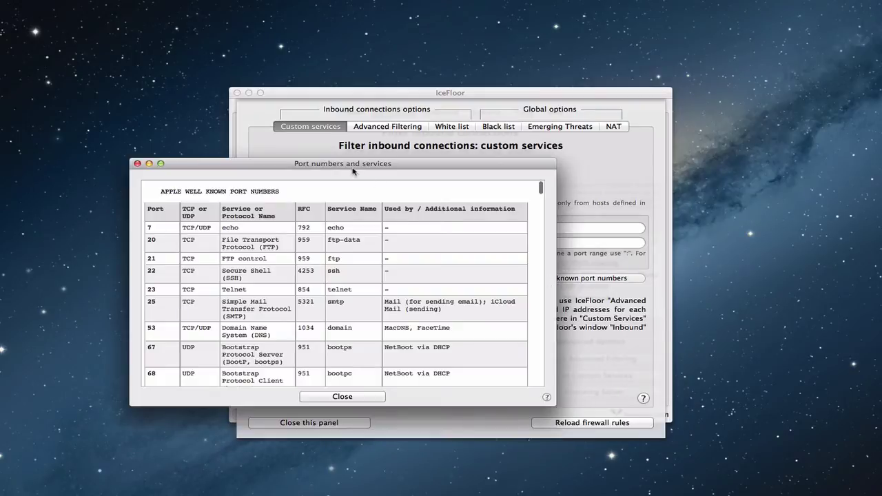
left_click_drag(355, 171, 466, 166)
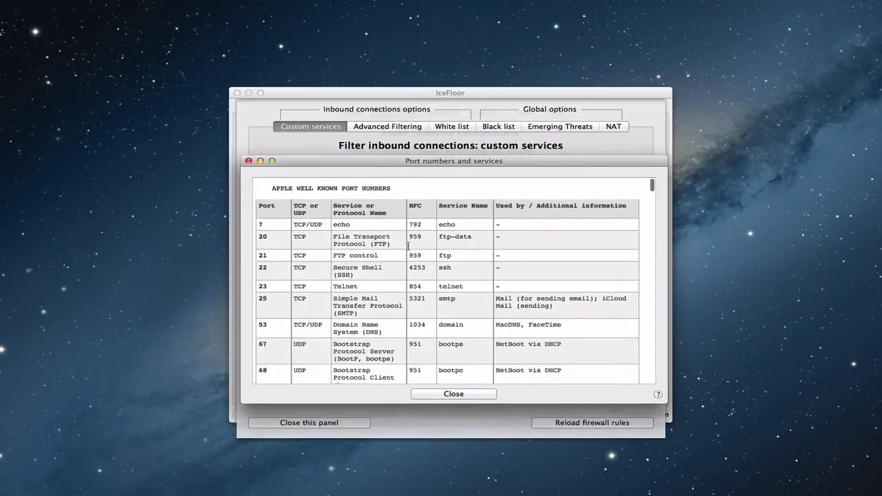
scroll(408, 246, "down", 3)
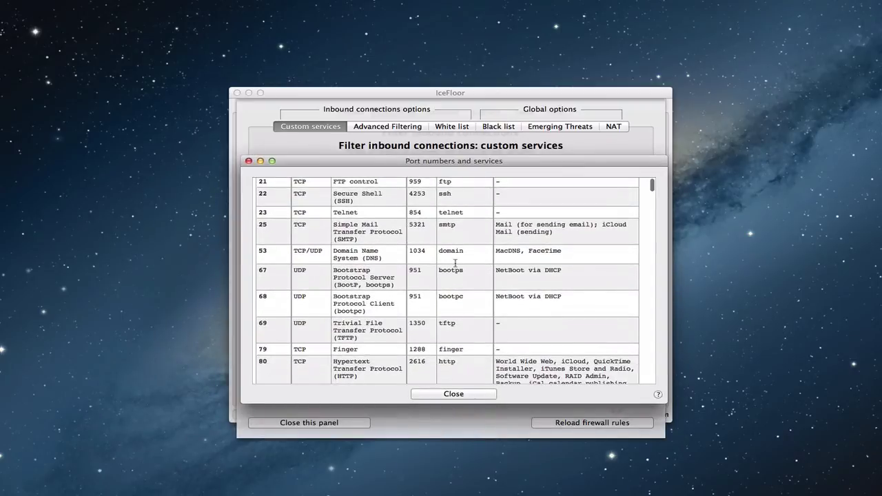
scroll(455, 264, "down", 1)
scroll(455, 263, "down", 5)
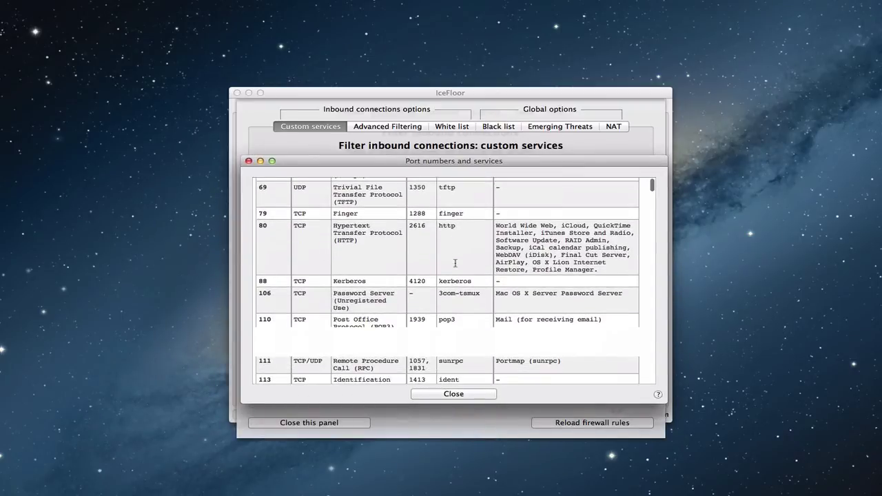
scroll(455, 263, "down", 8)
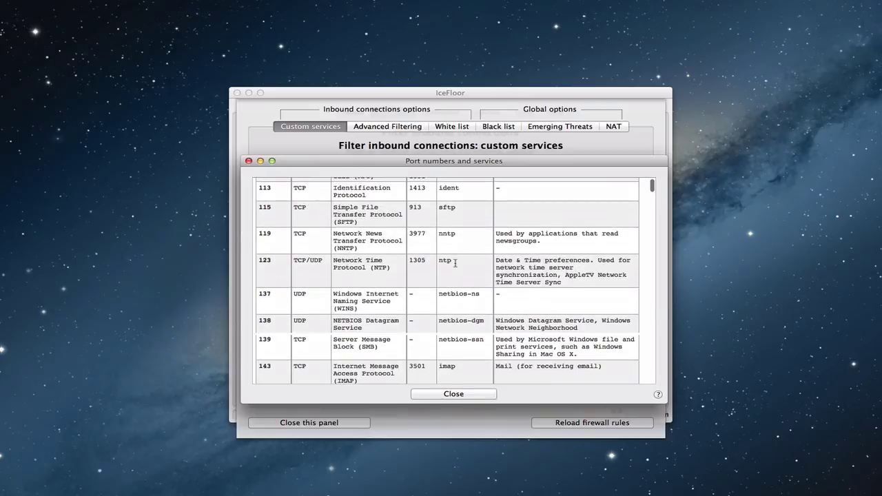
scroll(455, 262, "up", 3)
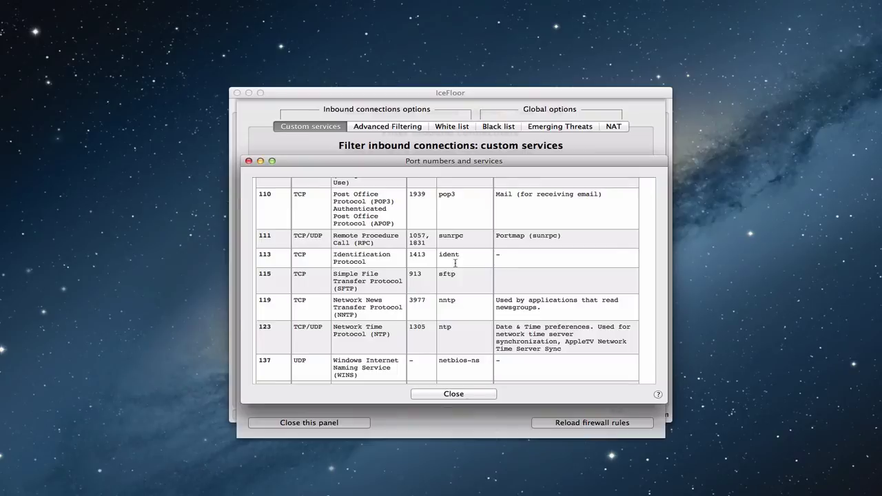
left_click(447, 395)
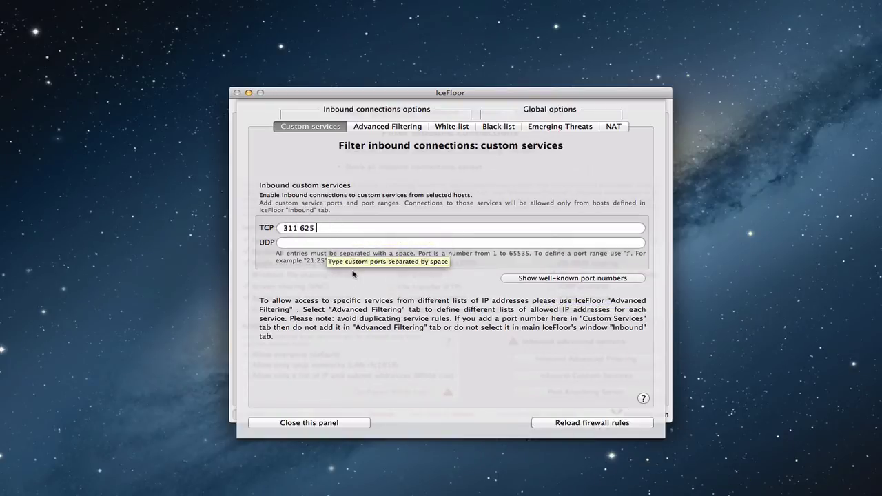
Review the advanced filtering, black list, Emerging Threats and NAT gateway settings, and close the advanced options.
left_click(394, 129)
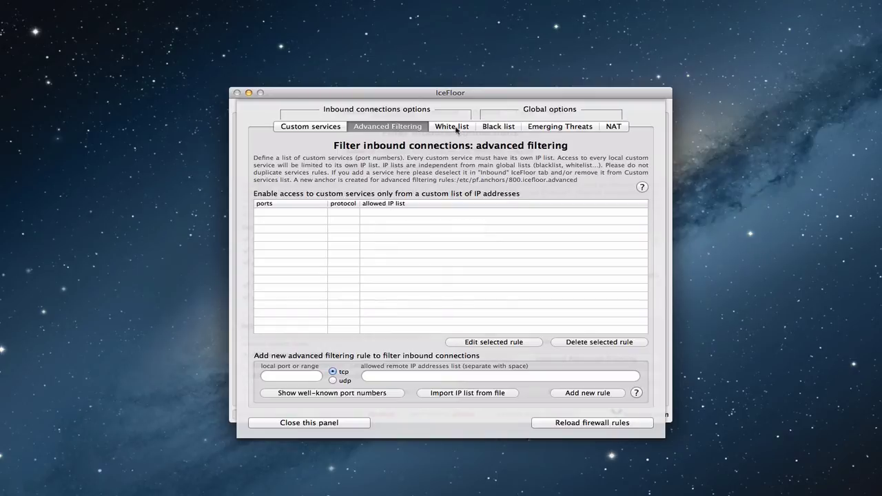
left_click(504, 129)
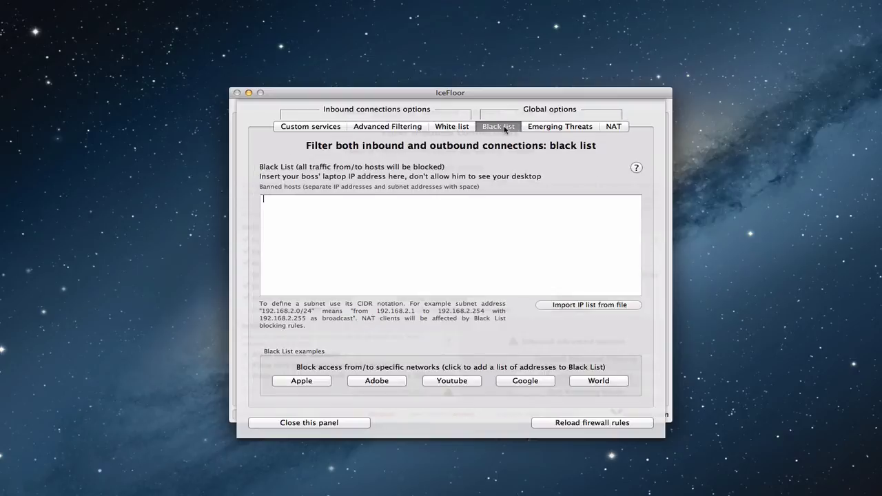
left_click(267, 200)
left_click(560, 128)
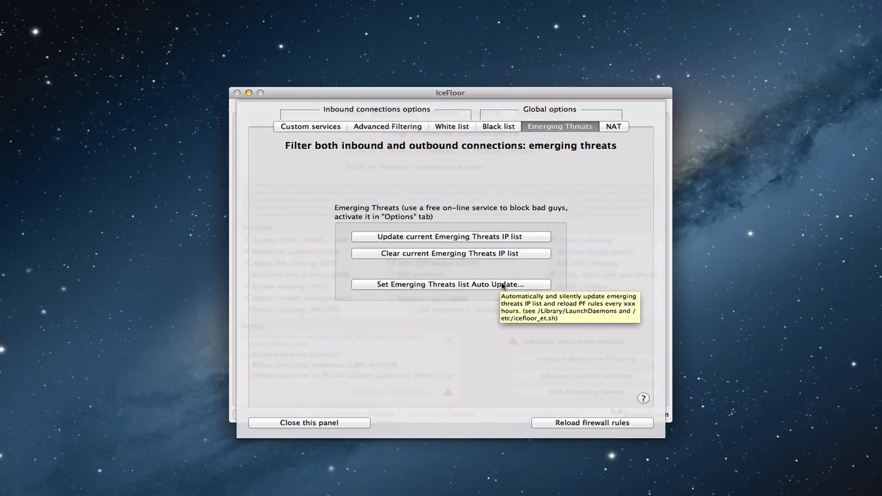
left_click(615, 128)
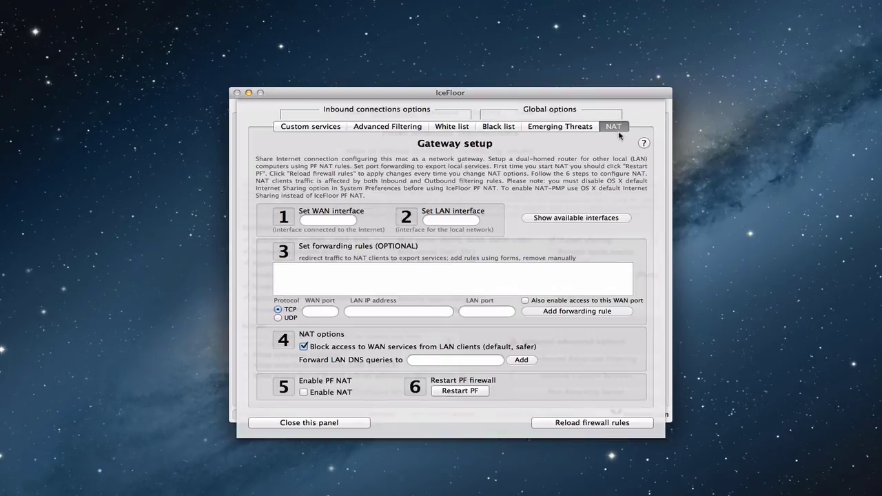
left_click(316, 128)
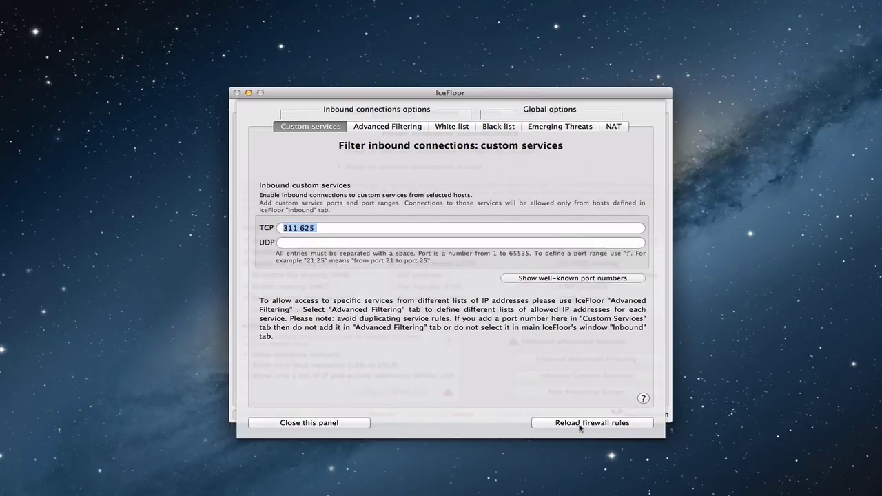
left_click(336, 424)
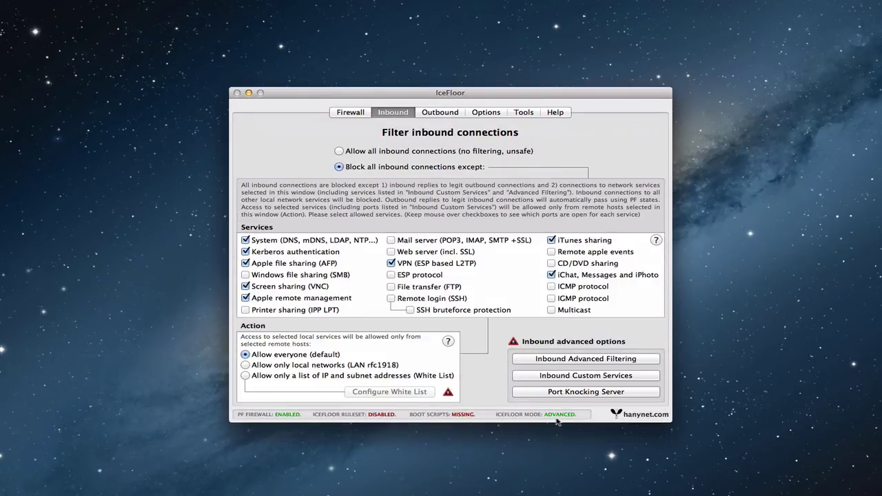
Review the outbound connection filter, the network and PF options, and the available IceFloor tools.
left_click(441, 112)
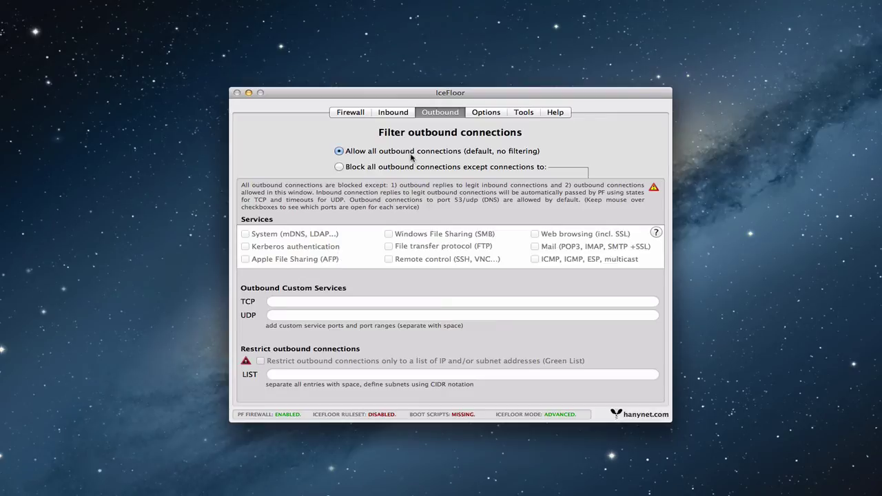
left_click(488, 115)
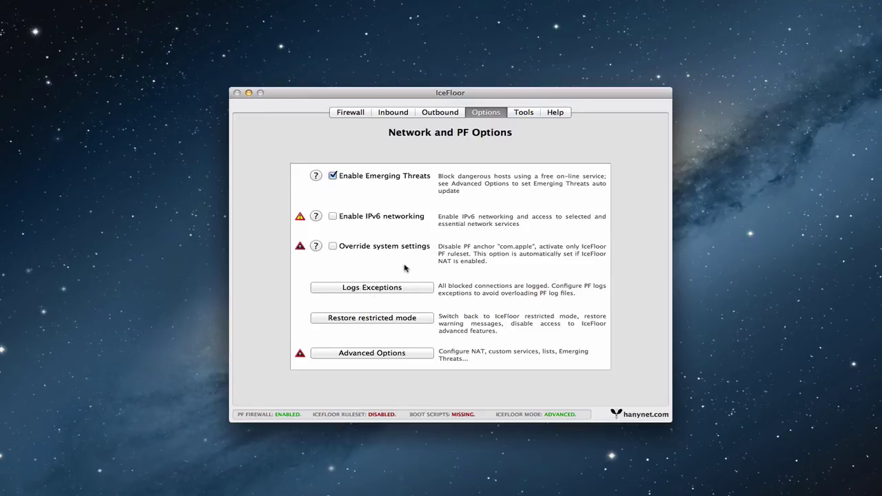
left_click(525, 117)
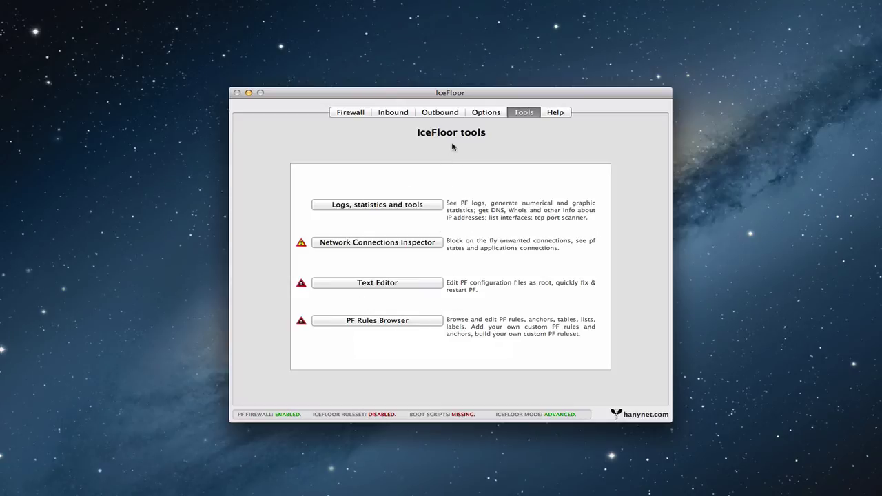
Test the PF firewall with the IceFloor ruleset without installing boot scripts, continuing past the Emerging Threats update warning.
left_click(354, 113)
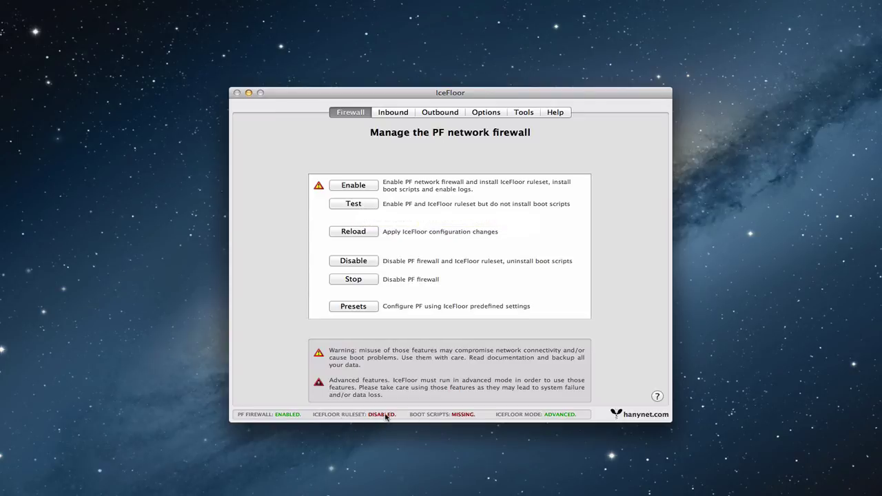
left_click(355, 207)
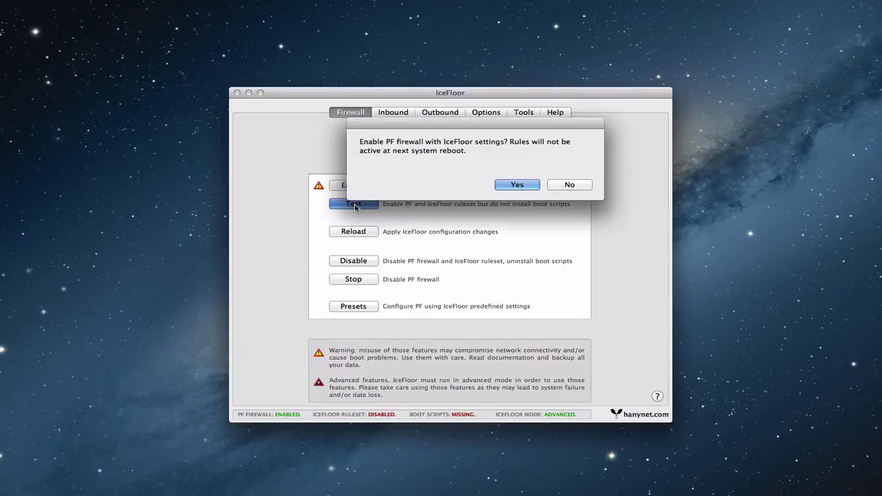
left_click(522, 184)
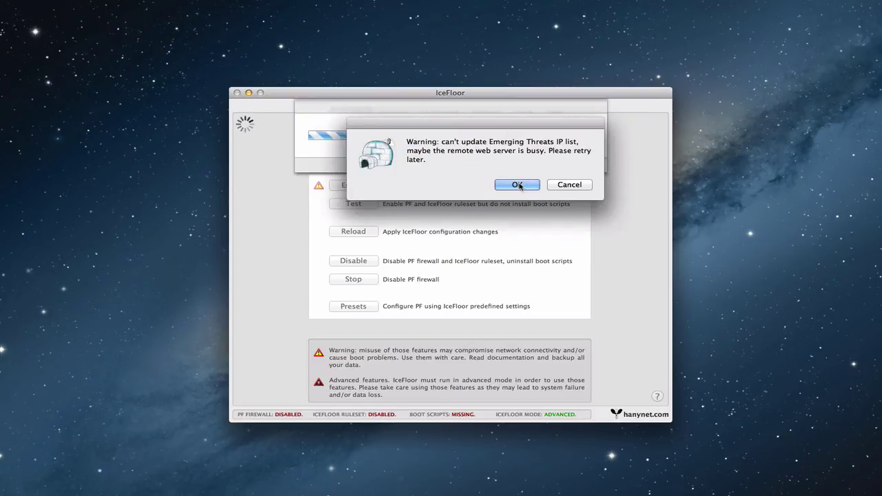
left_click(518, 186)
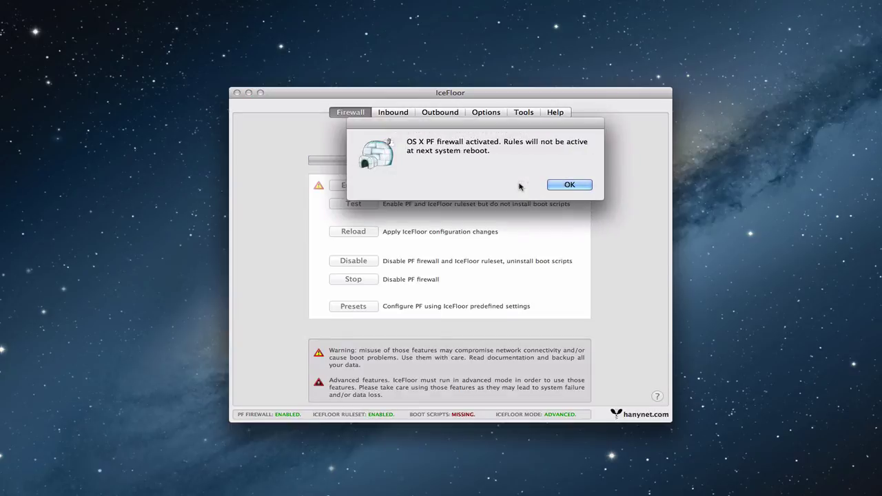
left_click(569, 185)
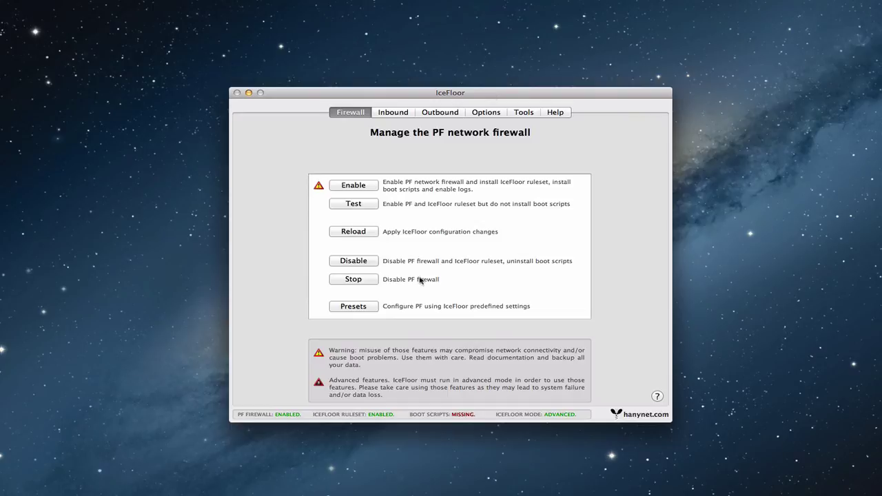
Disable the PF firewall and IceFloor ruleset, including removal of the startup scripts, and check the IceFloor mode description.
left_click(354, 261)
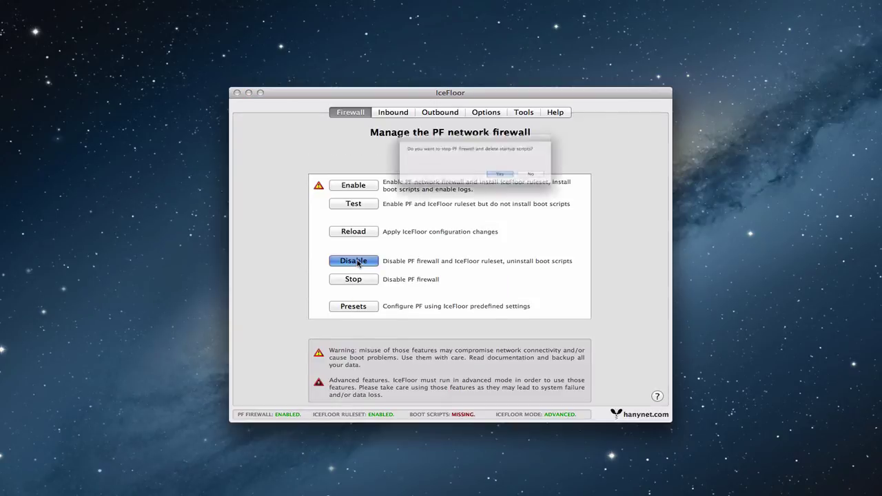
left_click(518, 185)
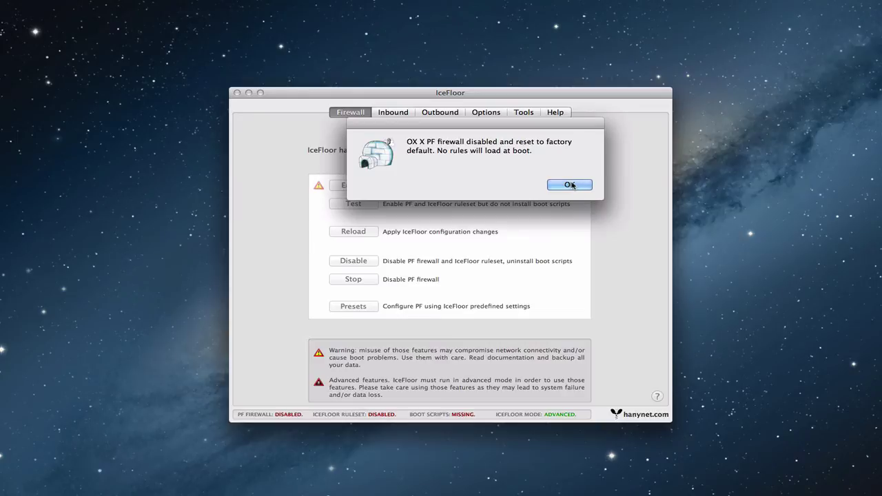
left_click(572, 185)
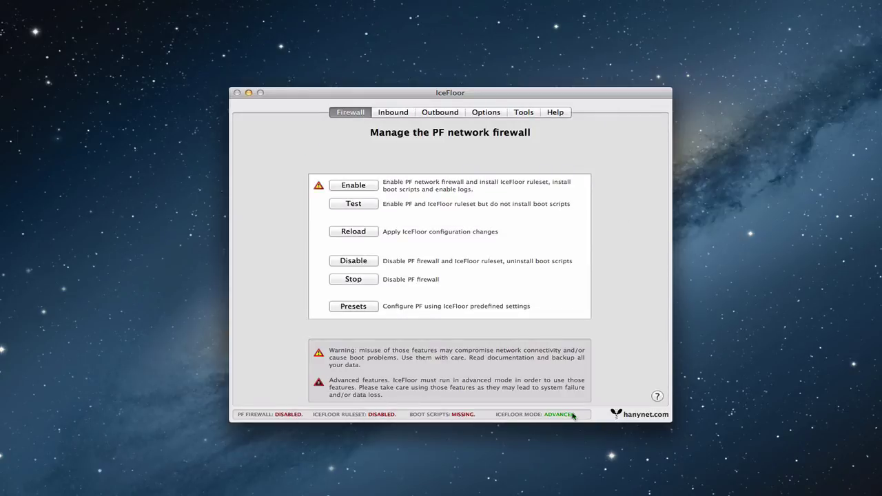
mouse_move(569, 419)
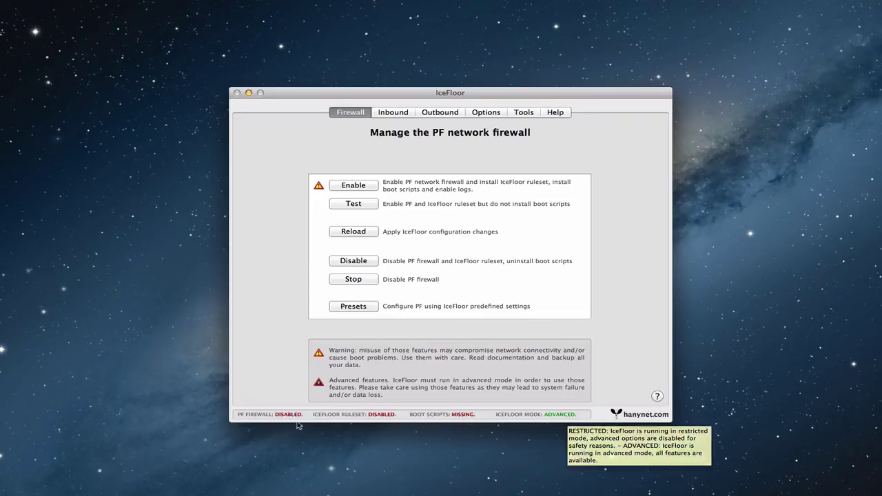